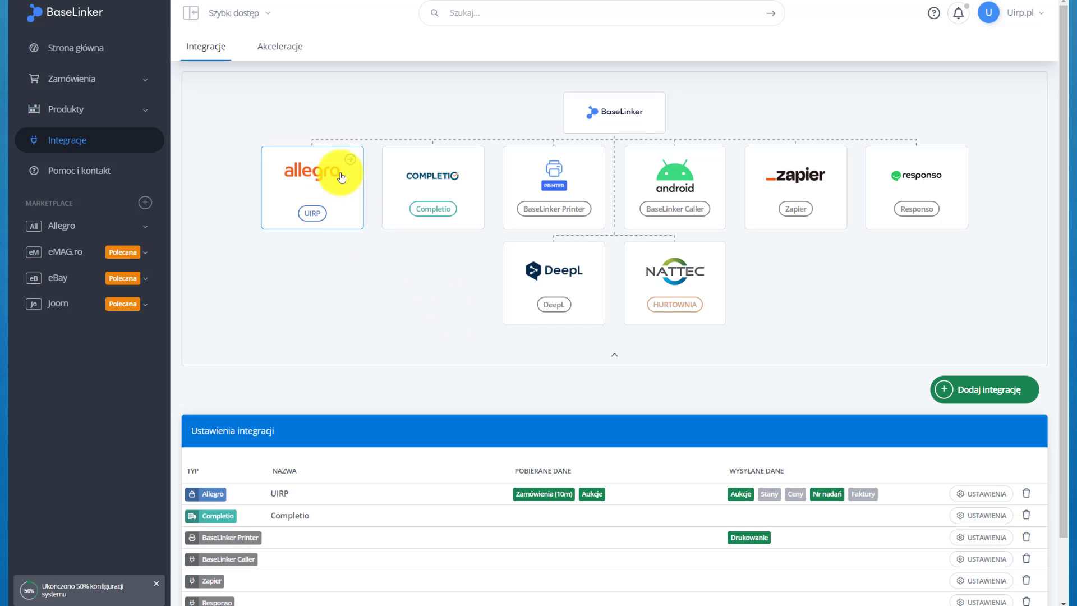
Tick Czechy as an additional listing service in the UIRP Allegro account's auction settings and close the window without saving.
{"action": "left_click", "coordinate": [312, 191]}
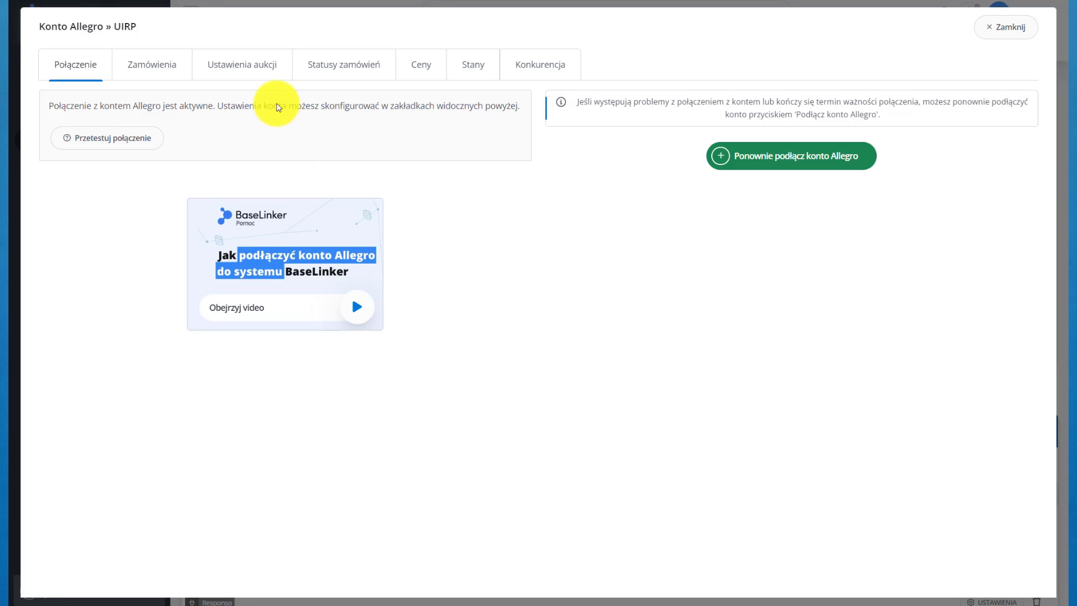
{"action": "left_click", "coordinate": [255, 71]}
{"action": "scroll", "coordinate": [175, 290], "scroll_direction": "down", "scroll_amount": 7}
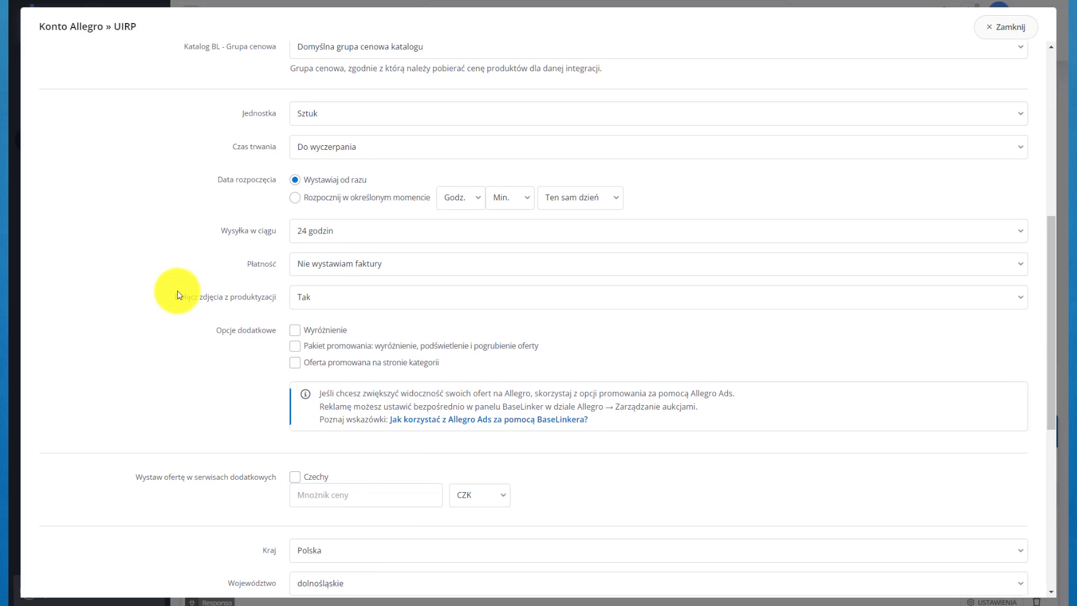
{"action": "scroll", "coordinate": [243, 317], "scroll_direction": "down", "scroll_amount": 2}
{"action": "left_click", "coordinate": [295, 355]}
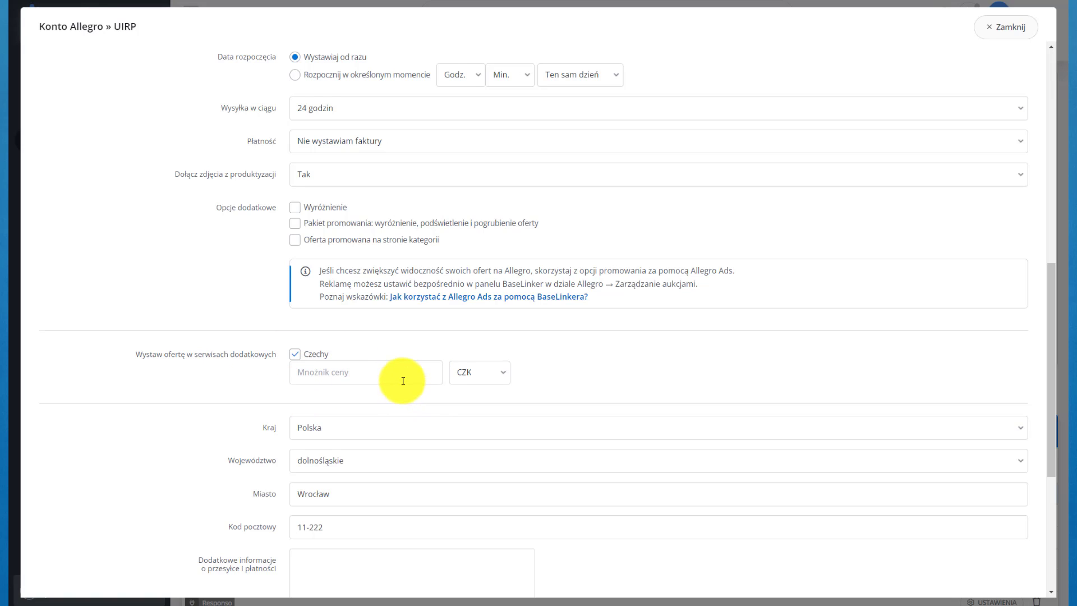
{"action": "left_click", "coordinate": [1002, 36]}
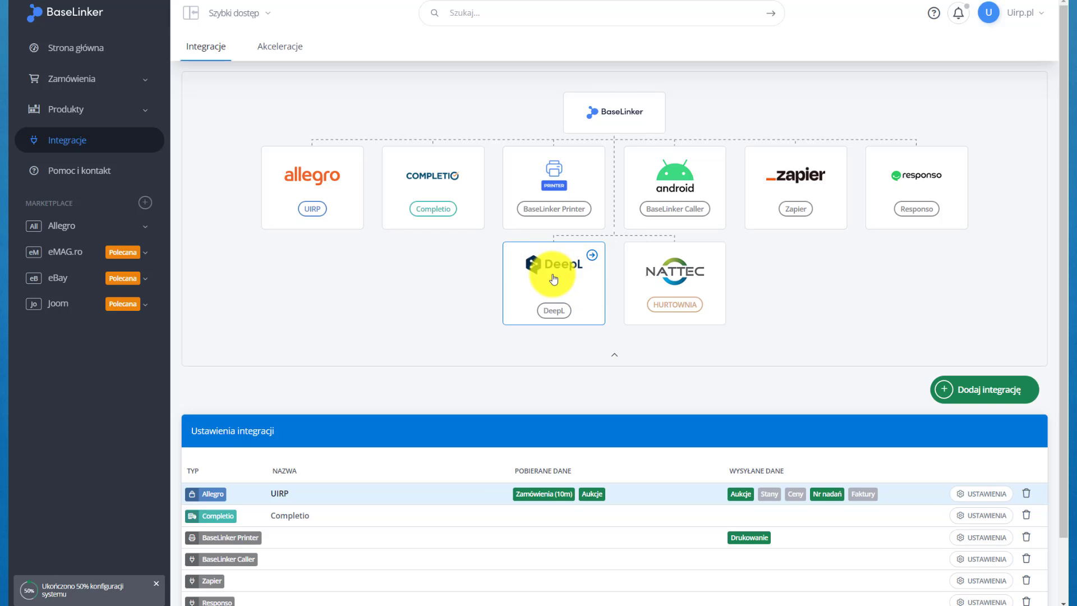
Review the price groups in the product settings and look through the form for adding a price group.
{"action": "left_click", "coordinate": [137, 109]}
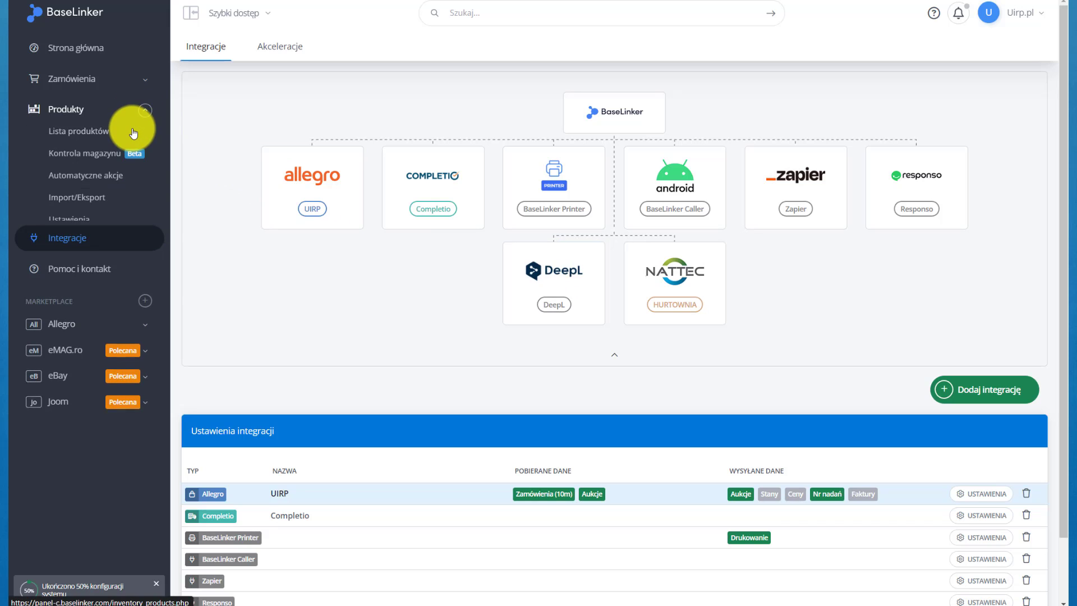
{"action": "left_click", "coordinate": [133, 132]}
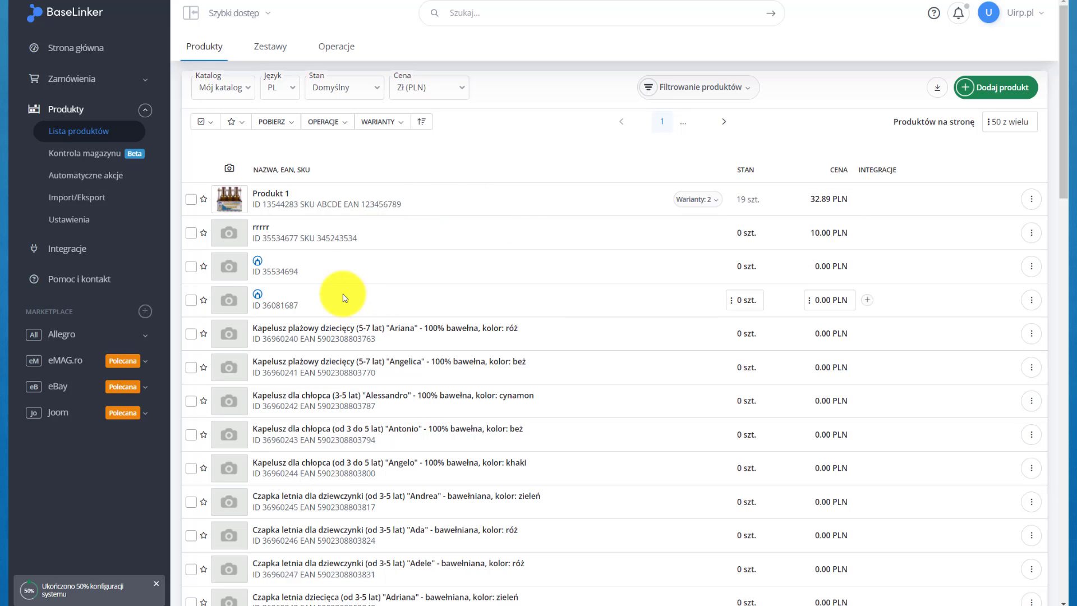
{"action": "left_click", "coordinate": [70, 223]}
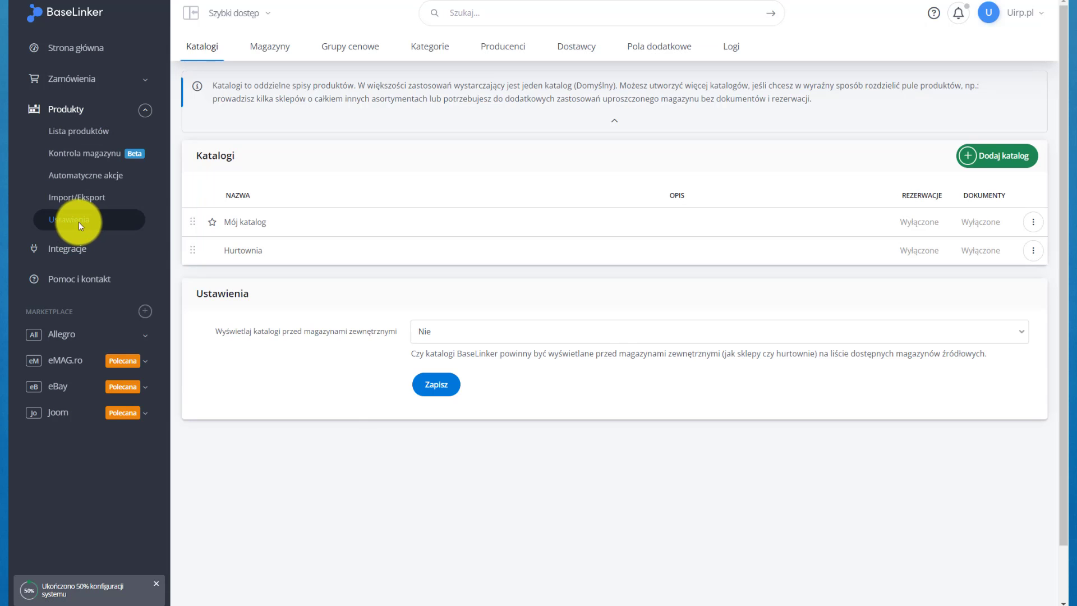
{"action": "left_click", "coordinate": [332, 48]}
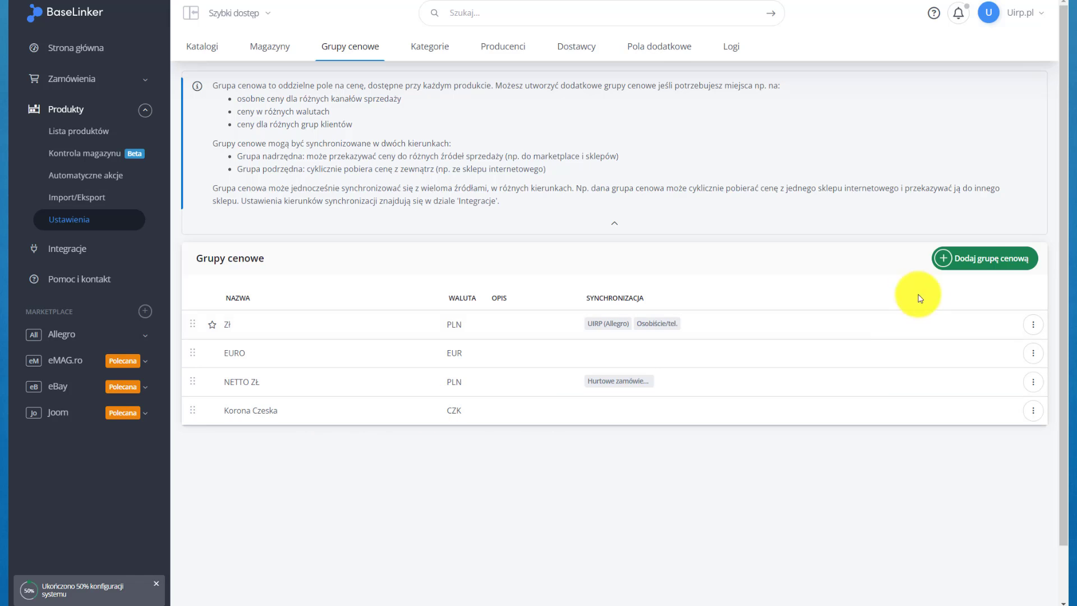
{"action": "left_click", "coordinate": [998, 266]}
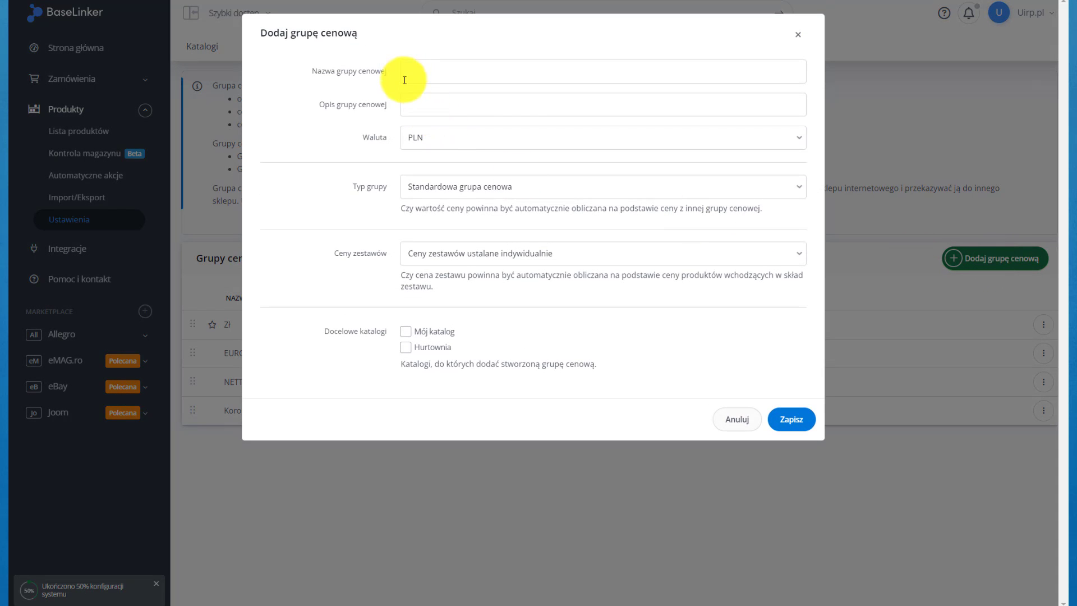
{"action": "left_click", "coordinate": [797, 34]}
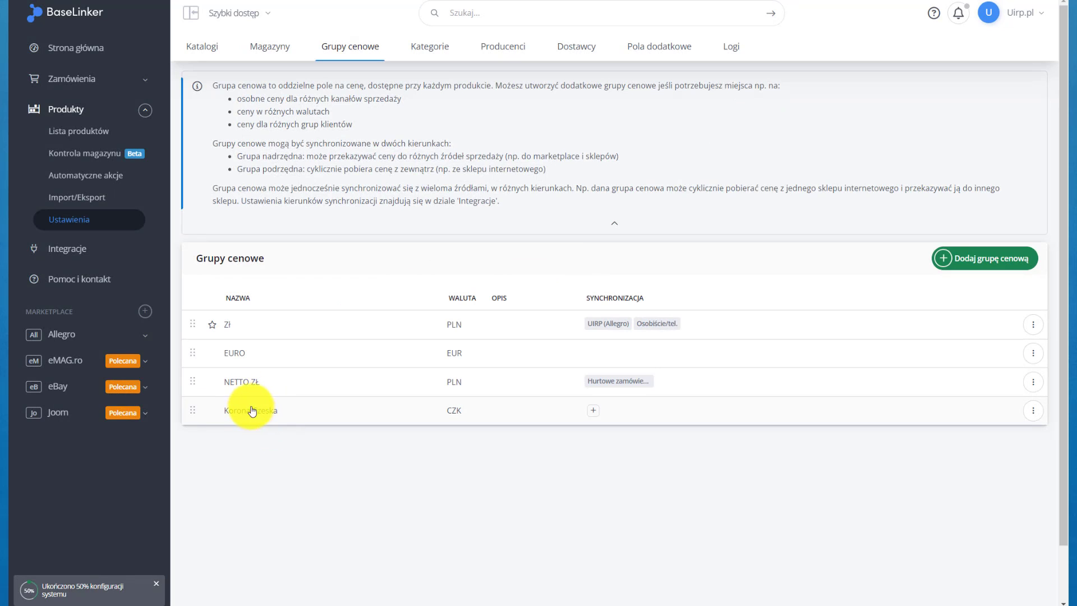
Check the available languages and price groups in the settings of the catalog Mój katalog.
{"action": "left_click", "coordinate": [203, 48]}
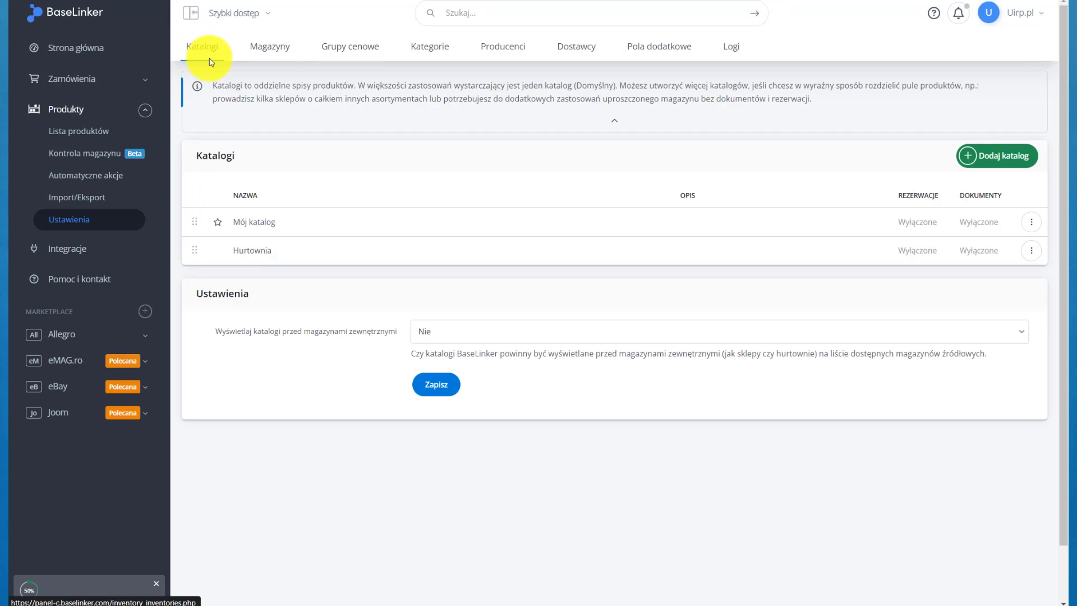
{"action": "left_click", "coordinate": [1033, 219]}
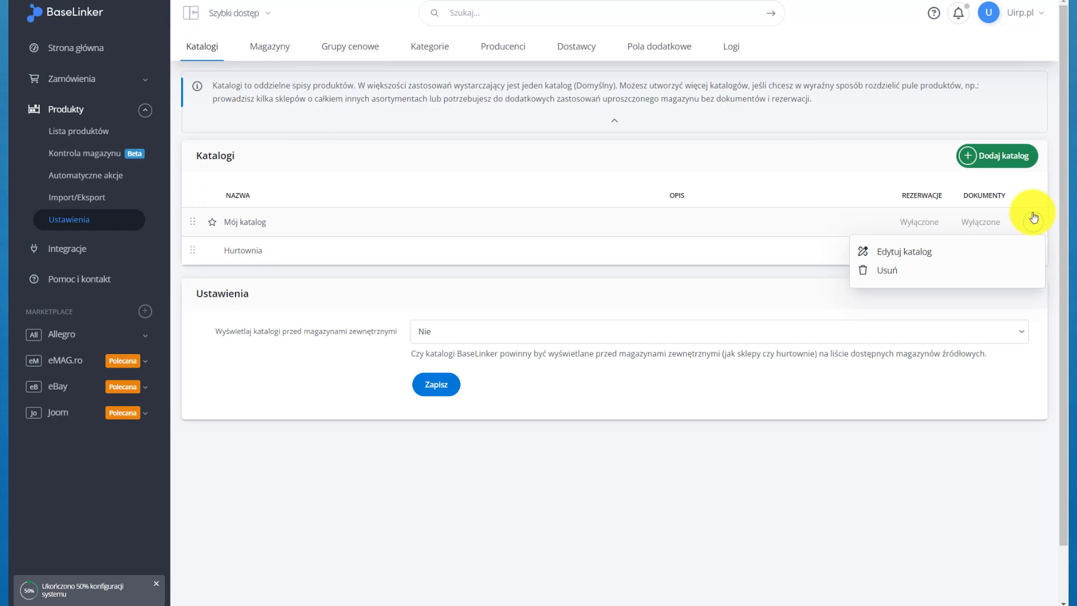
{"action": "left_click", "coordinate": [897, 252]}
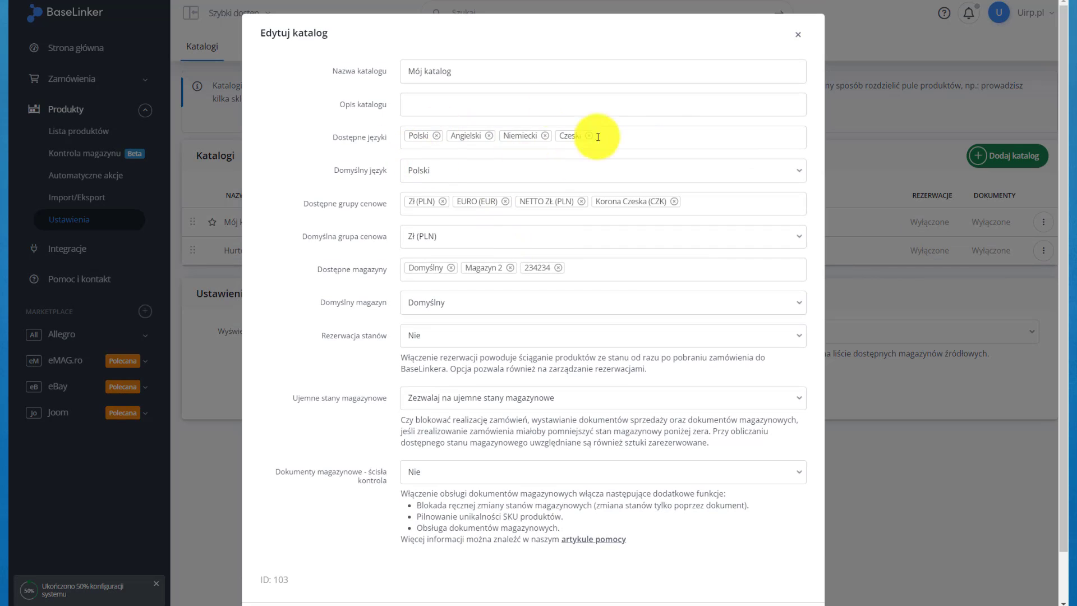
{"action": "left_click", "coordinate": [798, 36]}
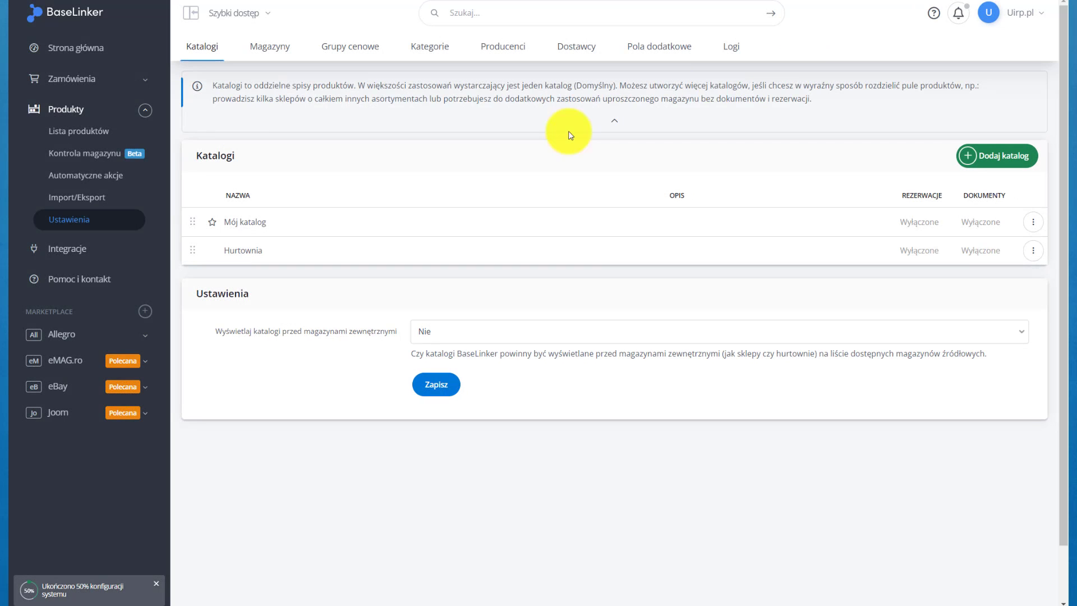
View the product list and the available product import and export options.
{"action": "left_click", "coordinate": [109, 135]}
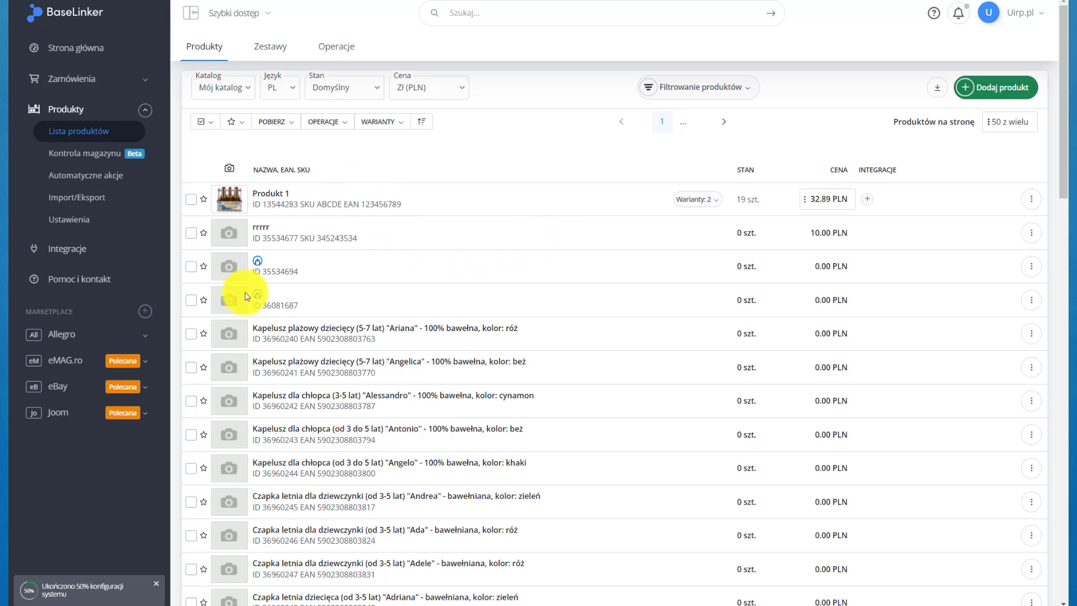
{"action": "left_click", "coordinate": [80, 207]}
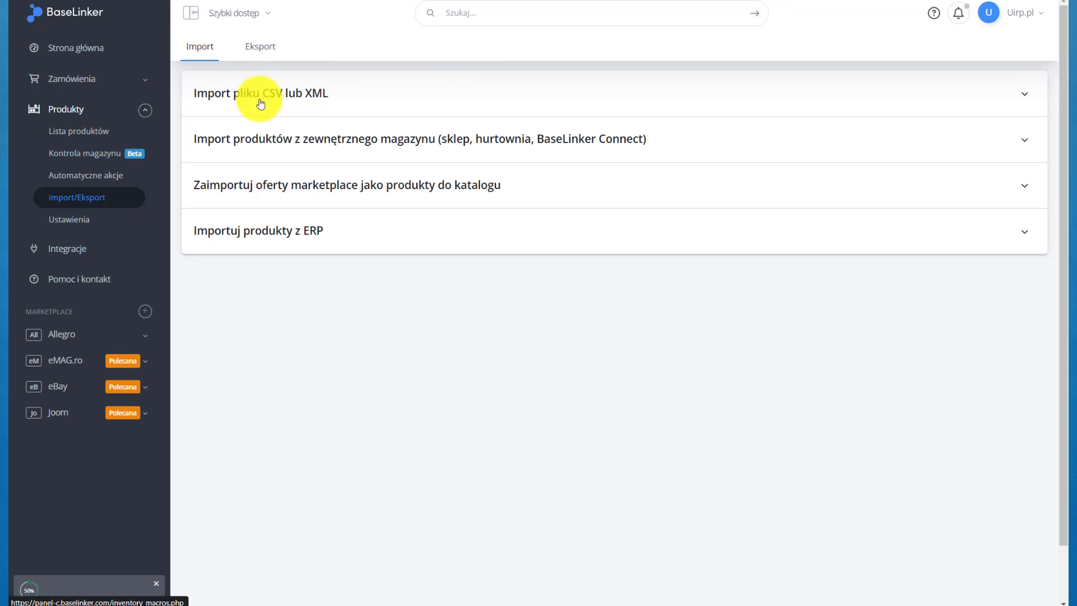
{"action": "left_click", "coordinate": [264, 55]}
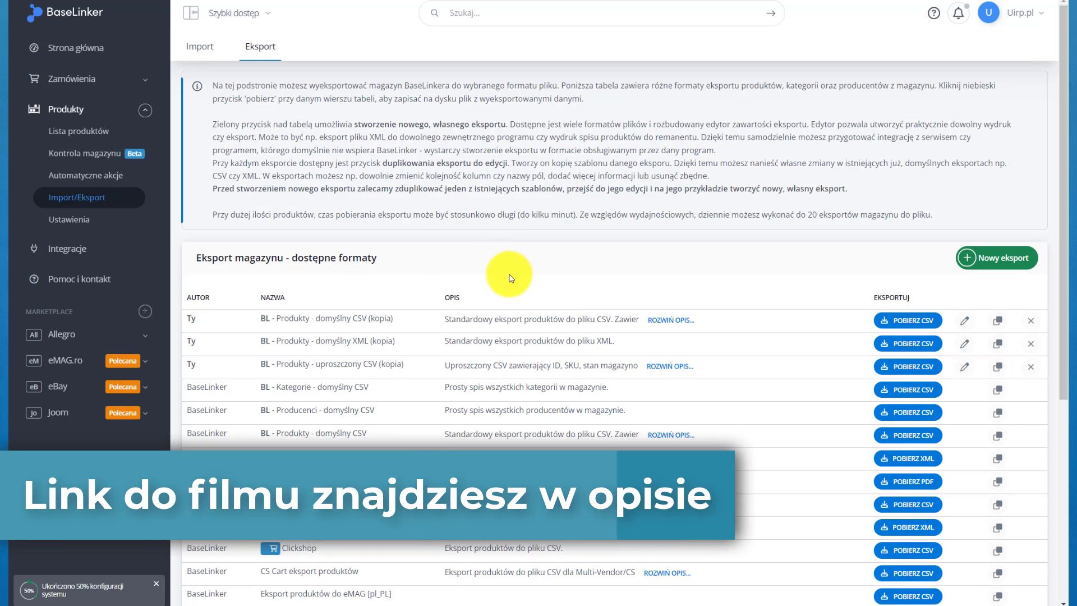
{"action": "left_click", "coordinate": [201, 47]}
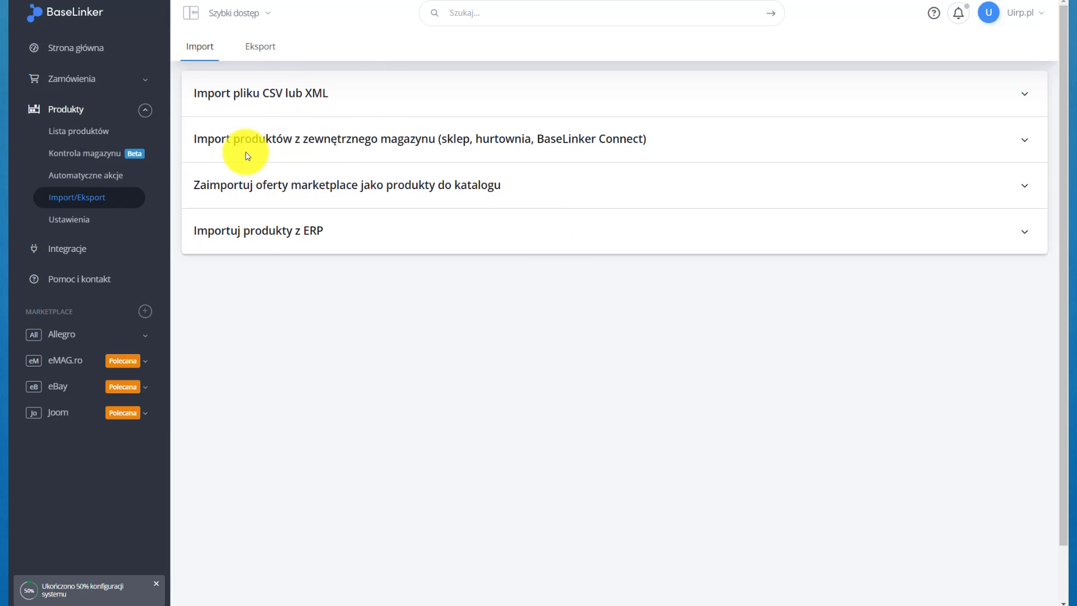
Inspect the price fields in the sales and warehouse details of the "Ariana" beach hat in the product list.
{"action": "left_click", "coordinate": [106, 132]}
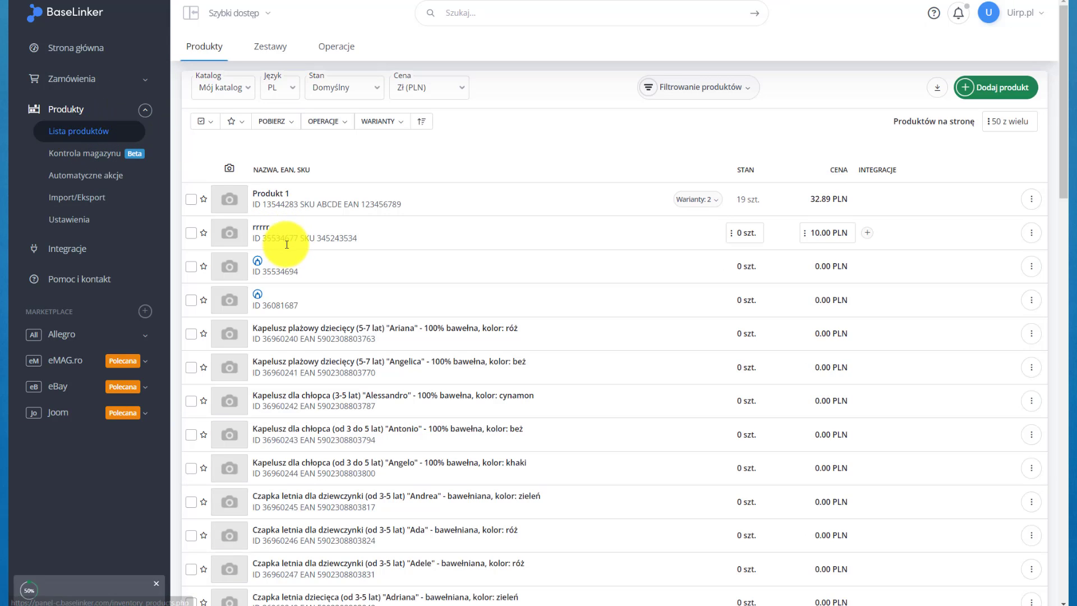
{"action": "left_click_drag", "start_coordinate": [297, 235], "coordinate": [266, 235]}
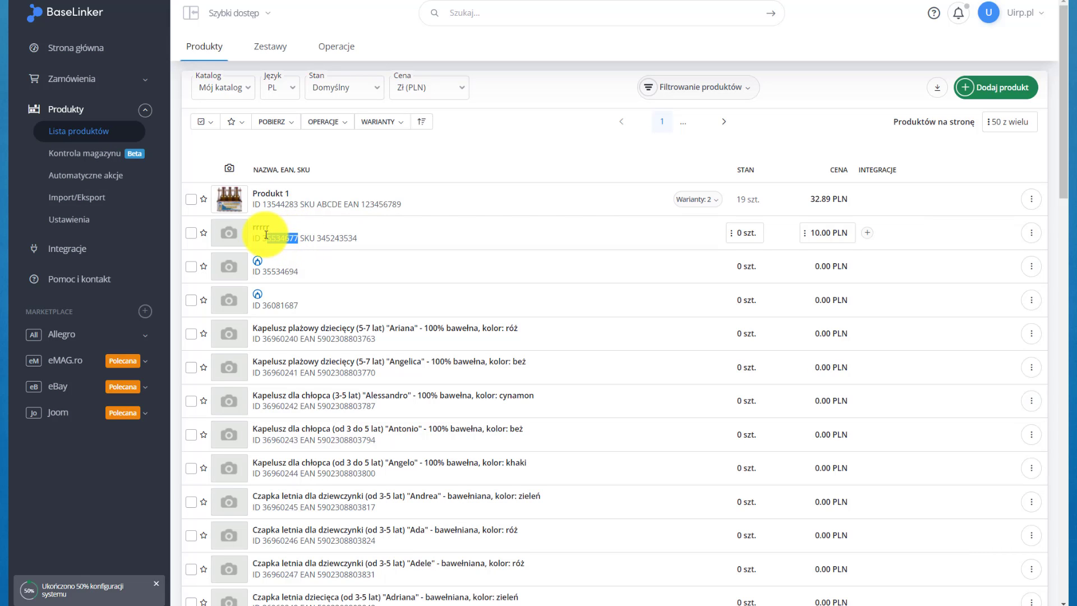
{"action": "left_click", "coordinate": [313, 326]}
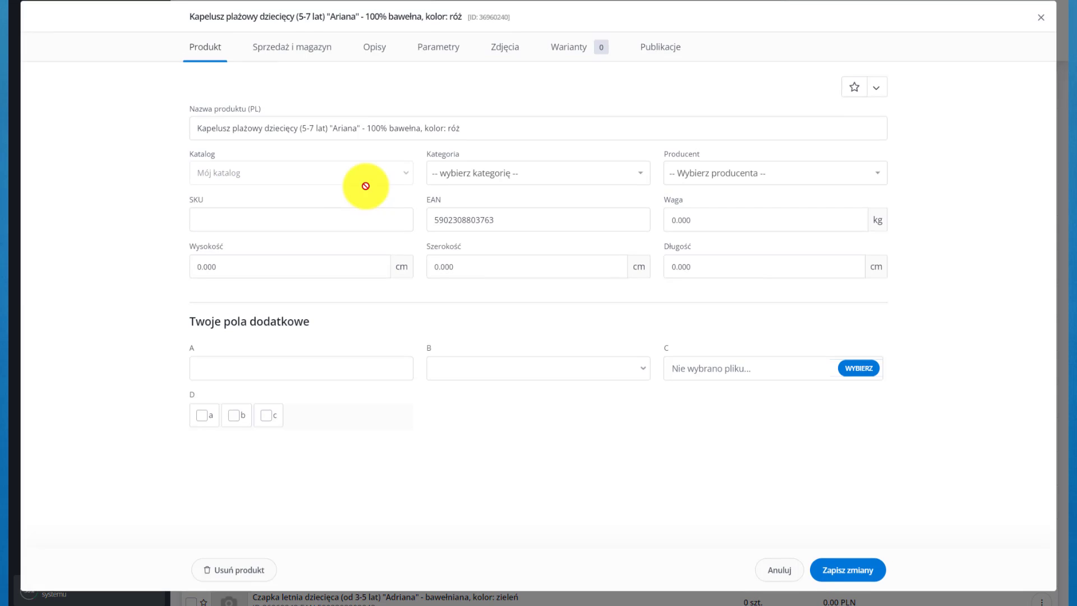
{"action": "left_click", "coordinate": [281, 69]}
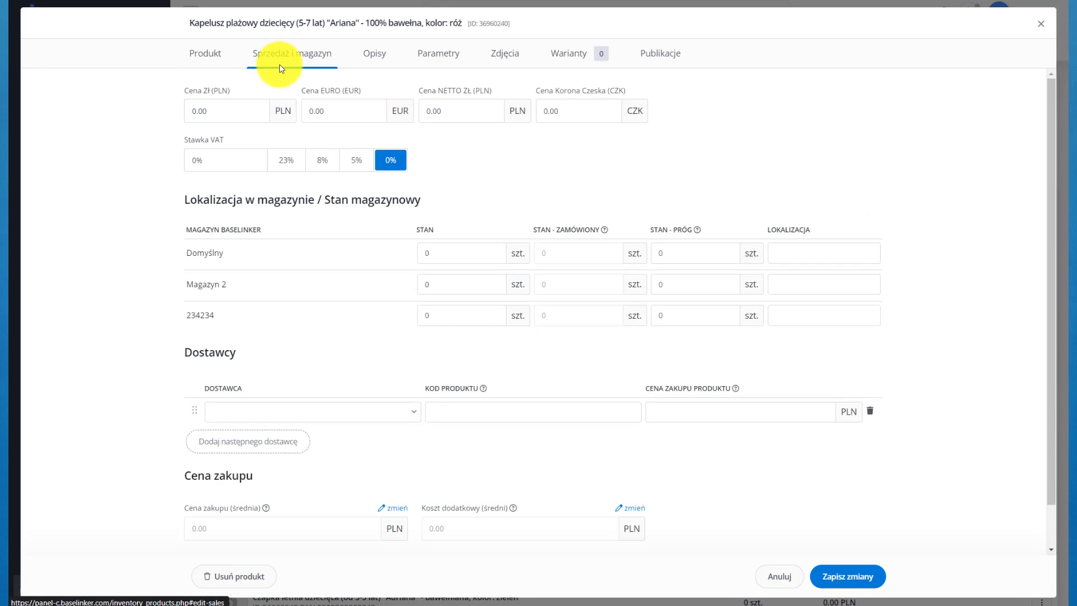
{"action": "left_click", "coordinate": [1047, 29]}
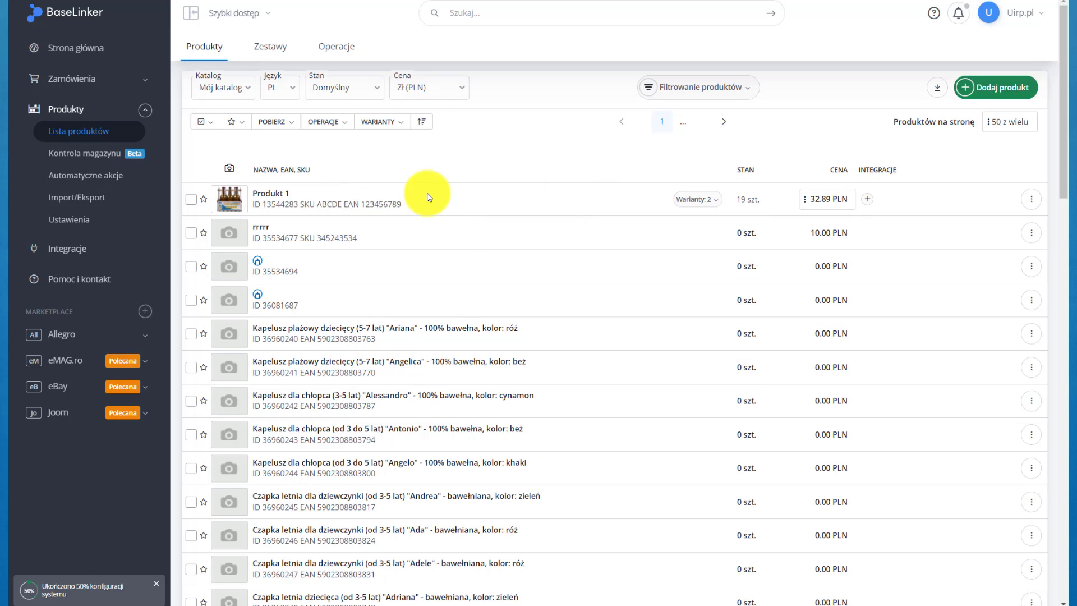
Start a new invoice numbering series in the invoice settings and examine the number format options.
{"action": "left_click", "coordinate": [90, 89]}
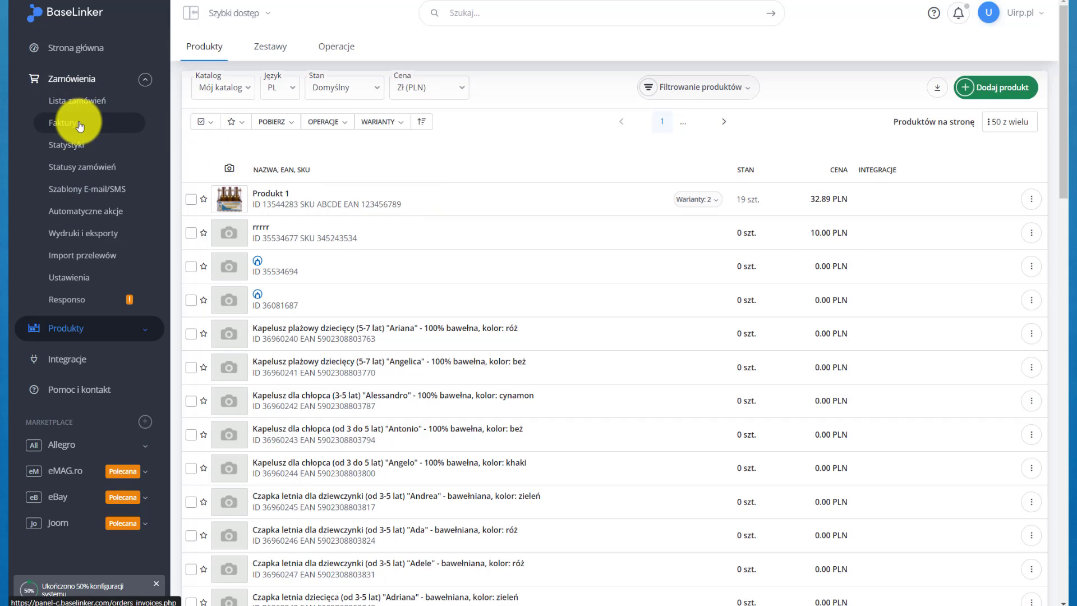
{"action": "left_click", "coordinate": [107, 121]}
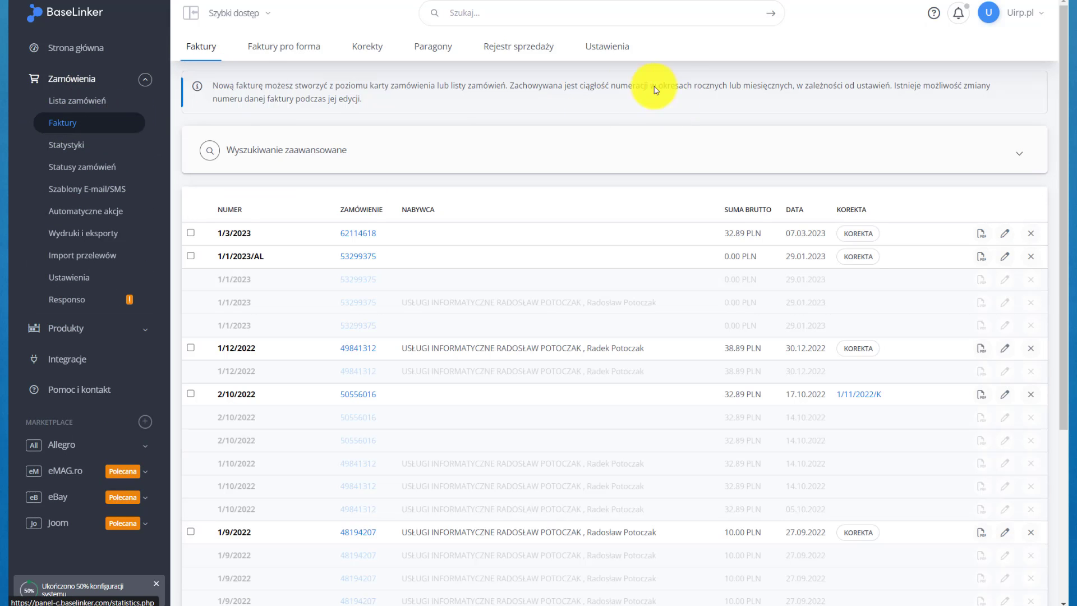
{"action": "left_click", "coordinate": [616, 50]}
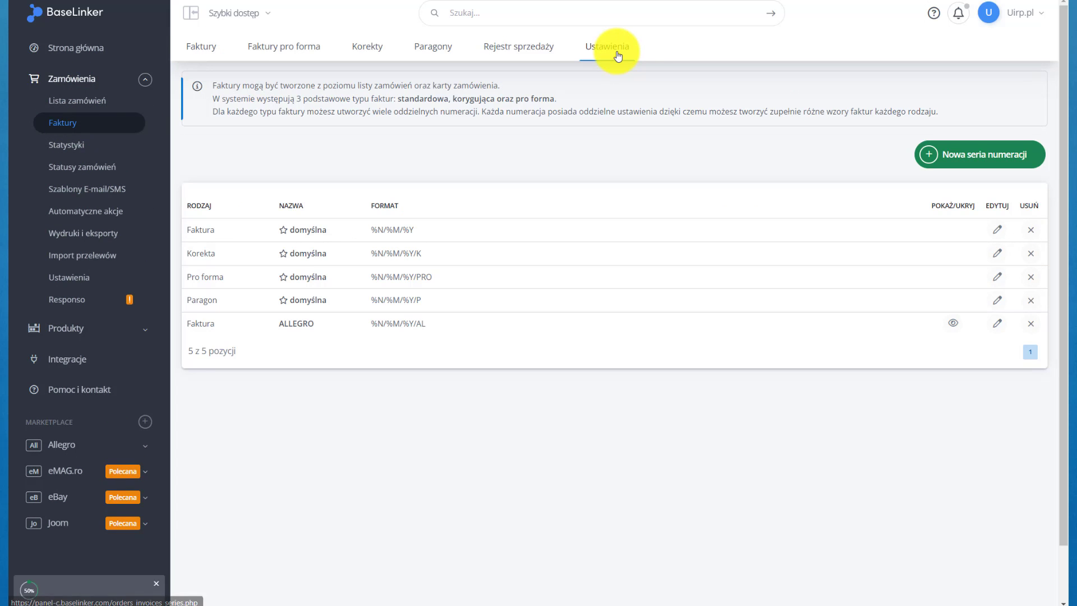
{"action": "left_click", "coordinate": [980, 149]}
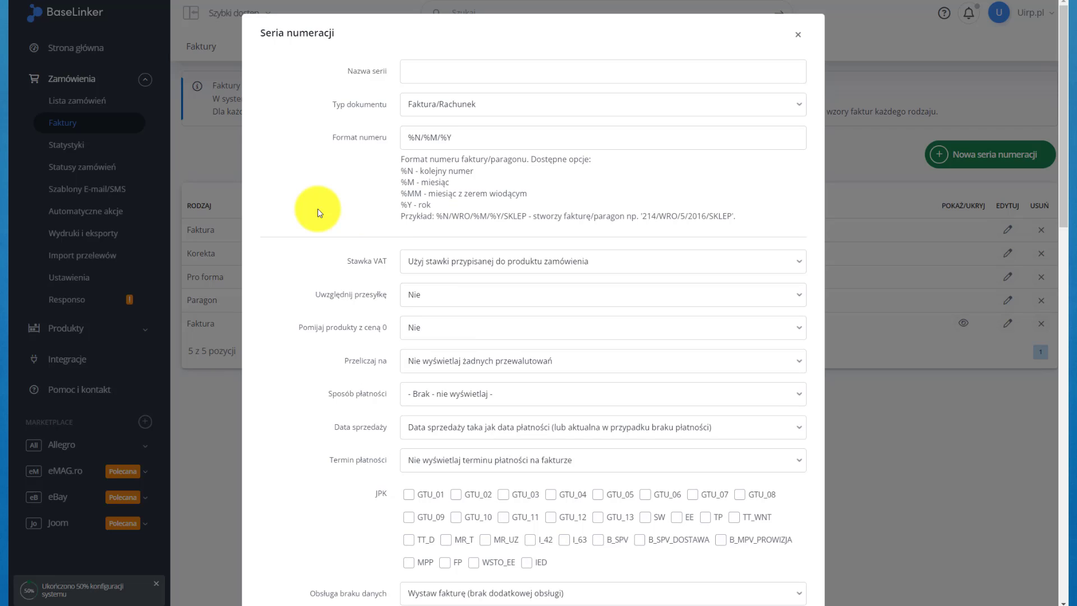
{"action": "left_click_drag", "start_coordinate": [736, 218], "coordinate": [394, 166]}
{"action": "left_click", "coordinate": [362, 170]}
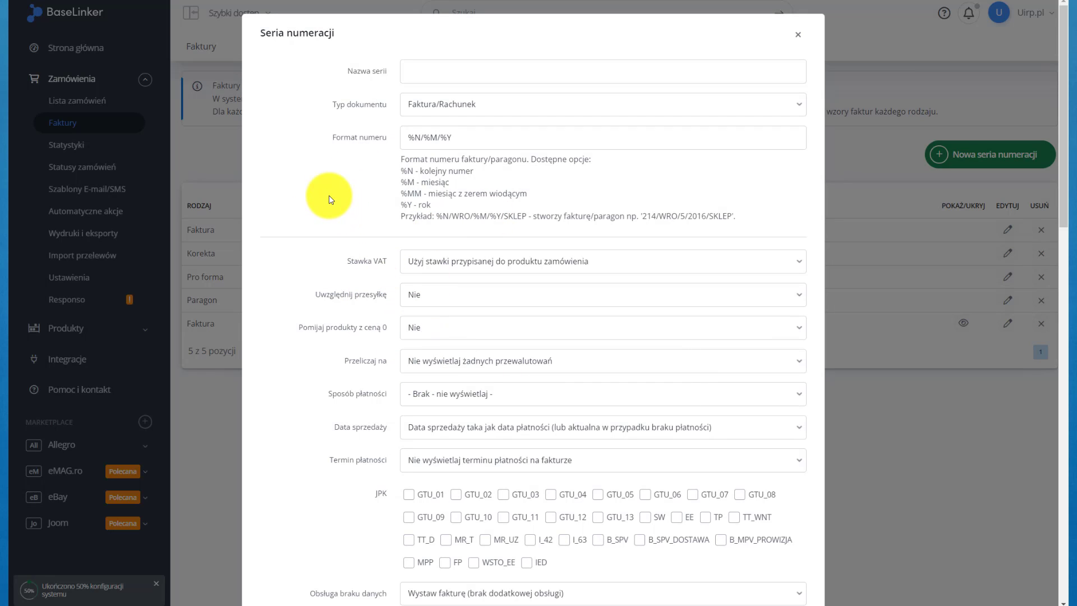
Try the VAT rate option Zdefiniowana wartość in the new numbering series and close the form without saving.
{"action": "left_click", "coordinate": [492, 263]}
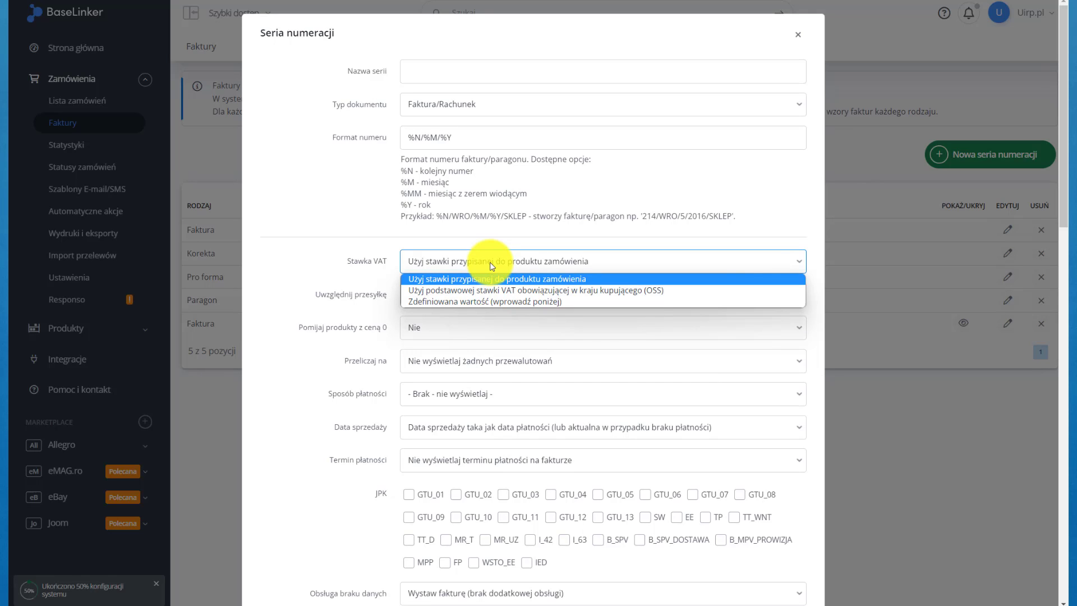
{"action": "left_click", "coordinate": [325, 31]}
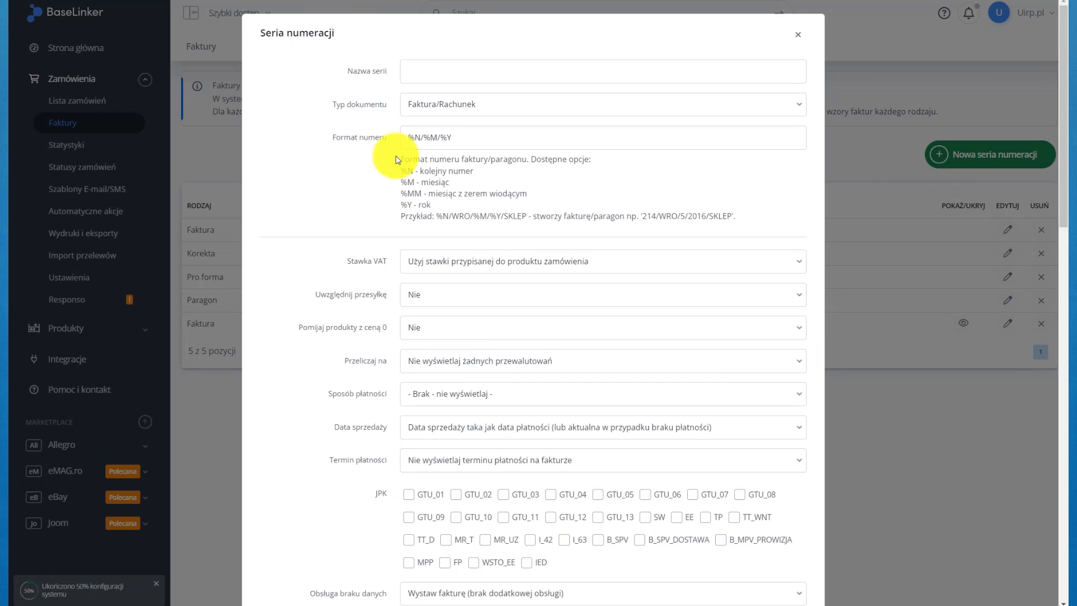
{"action": "left_click", "coordinate": [449, 261]}
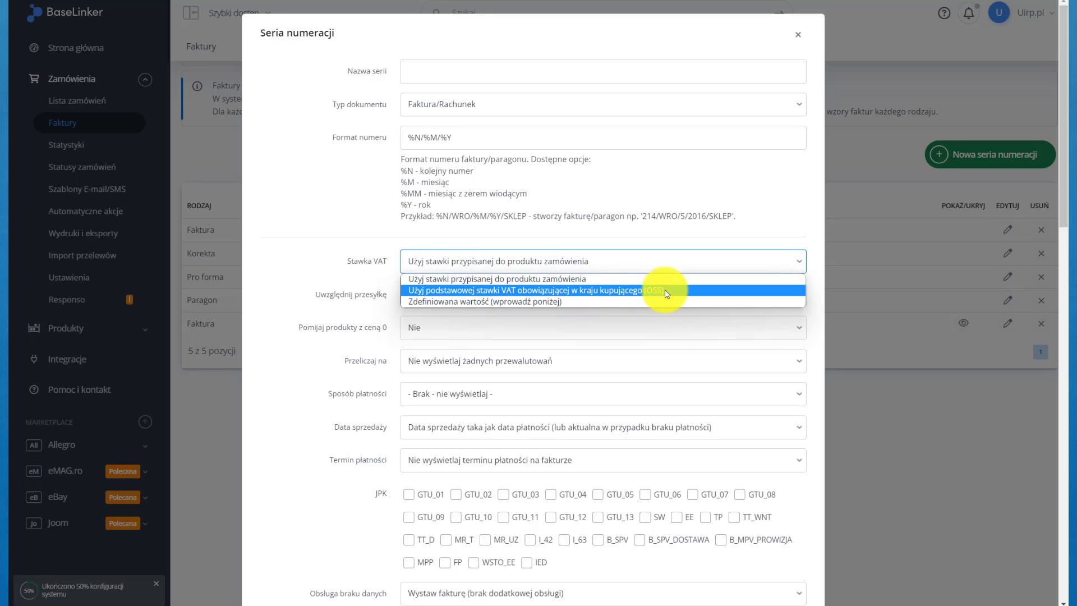
{"action": "left_click", "coordinate": [533, 301]}
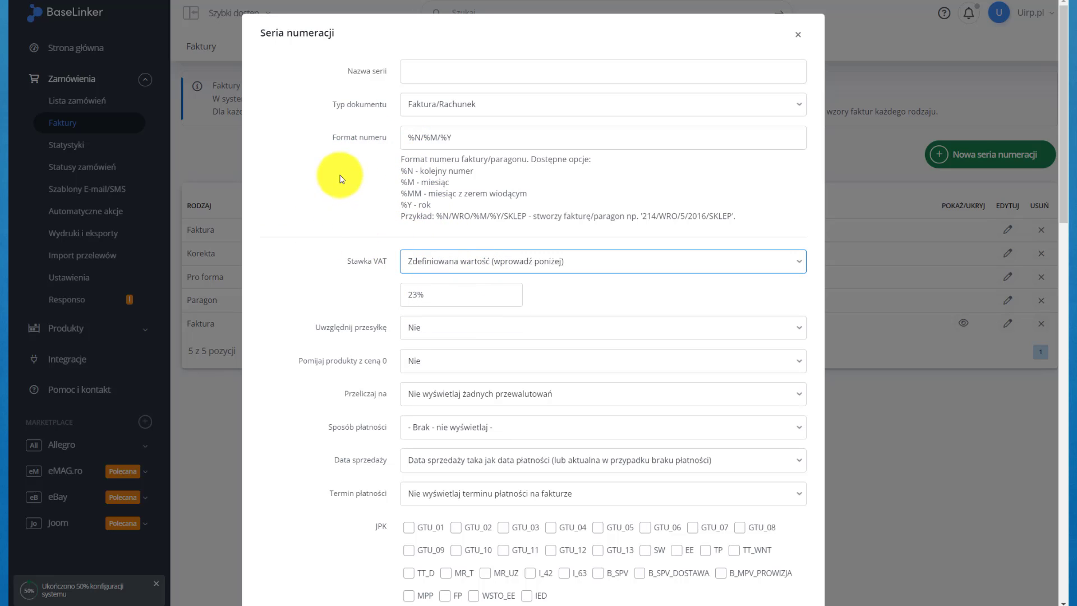
{"action": "left_click", "coordinate": [797, 34]}
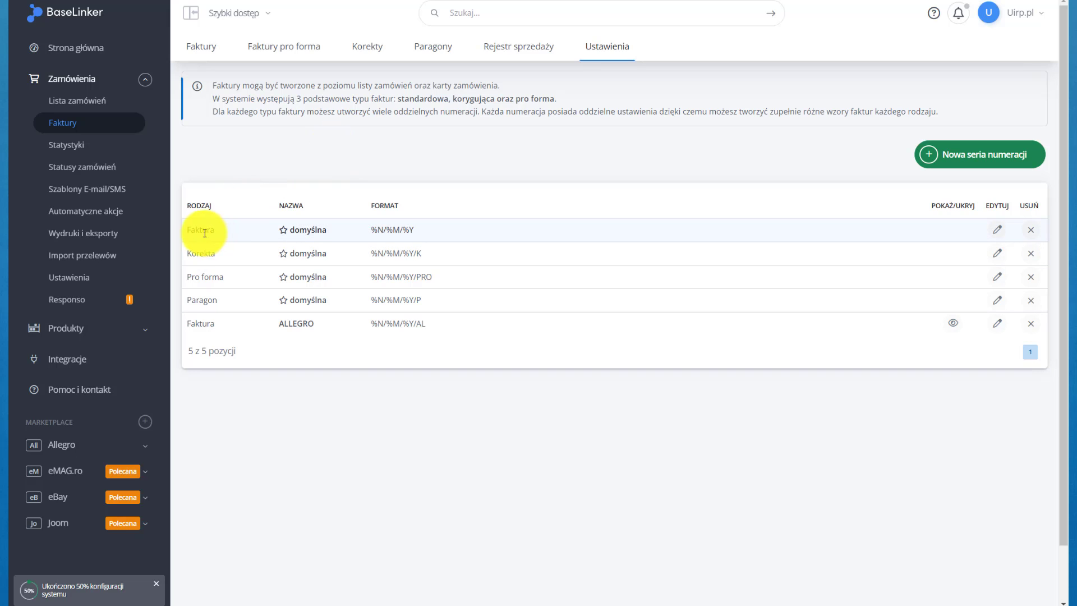
Review the default invoice numbering series, the issued invoices and the sales register's export options.
{"action": "left_click_drag", "start_coordinate": [191, 230], "coordinate": [471, 230]}
{"action": "left_click", "coordinate": [472, 230]}
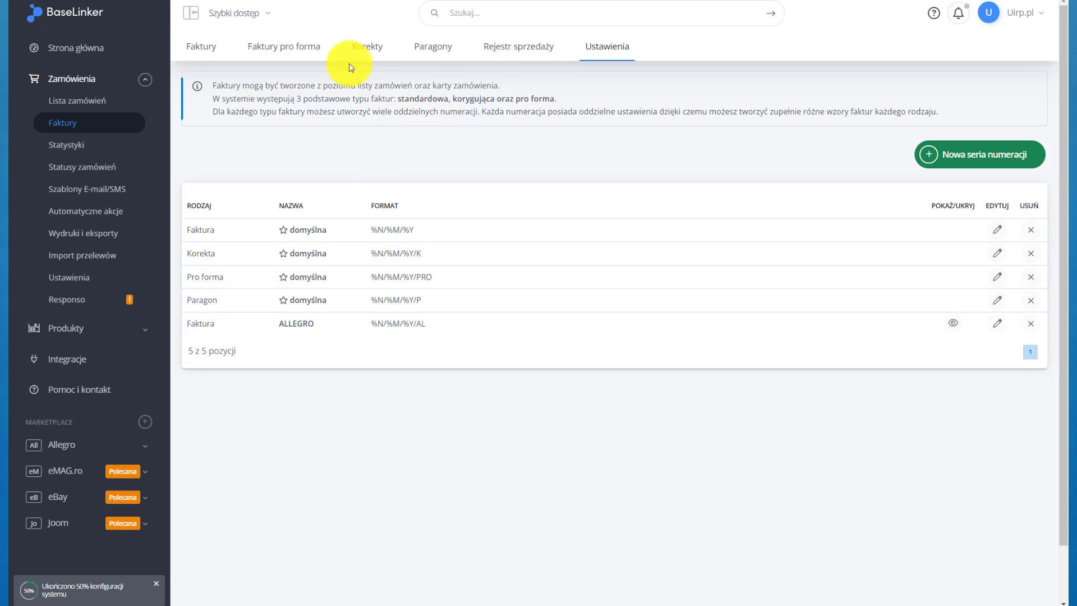
{"action": "left_click", "coordinate": [219, 49]}
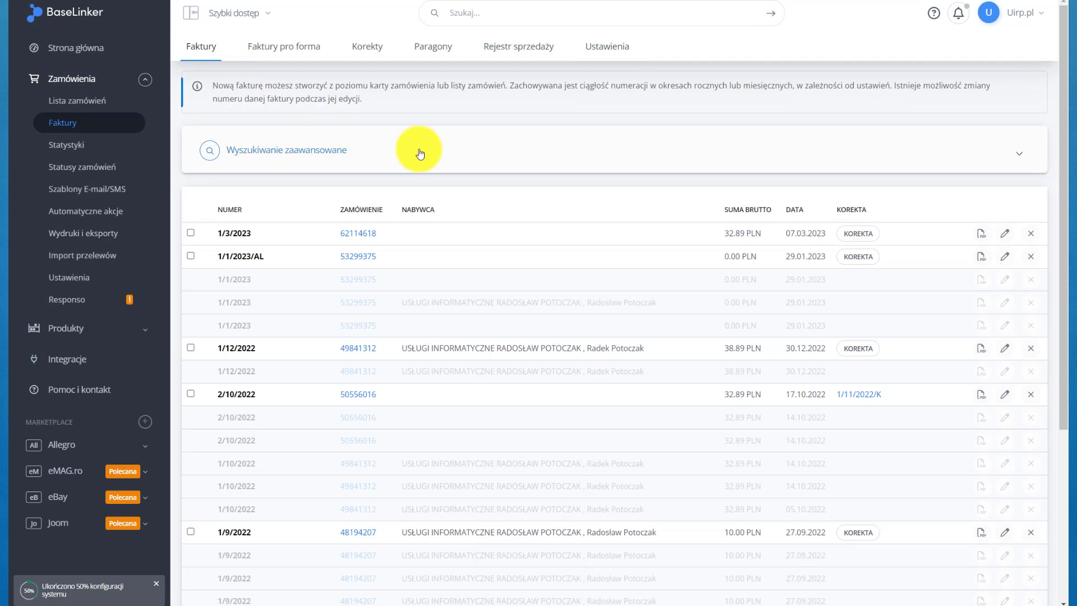
{"action": "left_click", "coordinate": [302, 61]}
{"action": "left_click", "coordinate": [519, 58]}
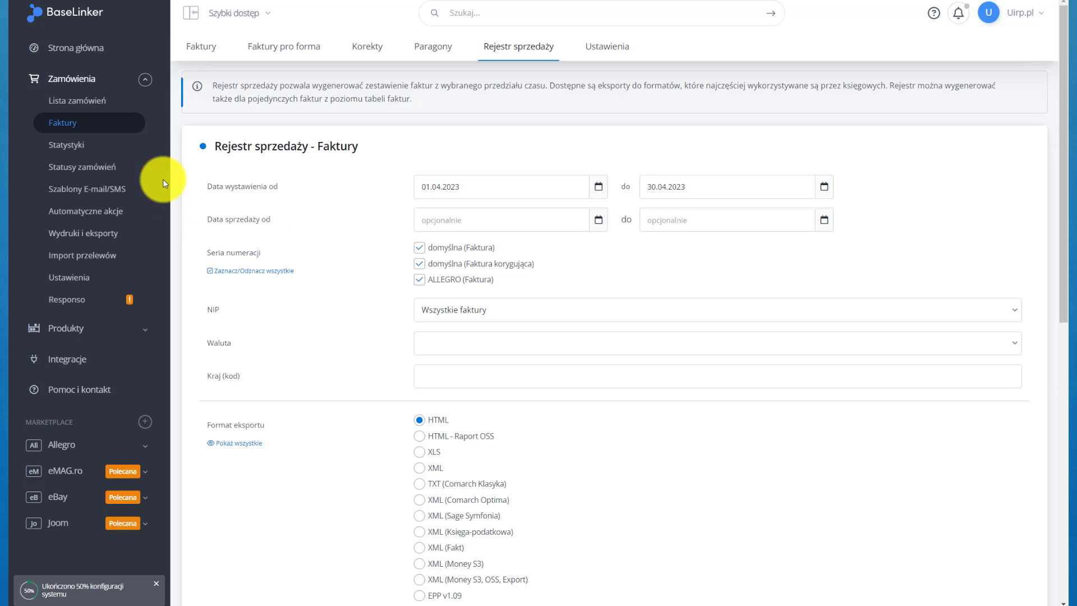
Open the list of all orders.
{"action": "left_click", "coordinate": [101, 106]}
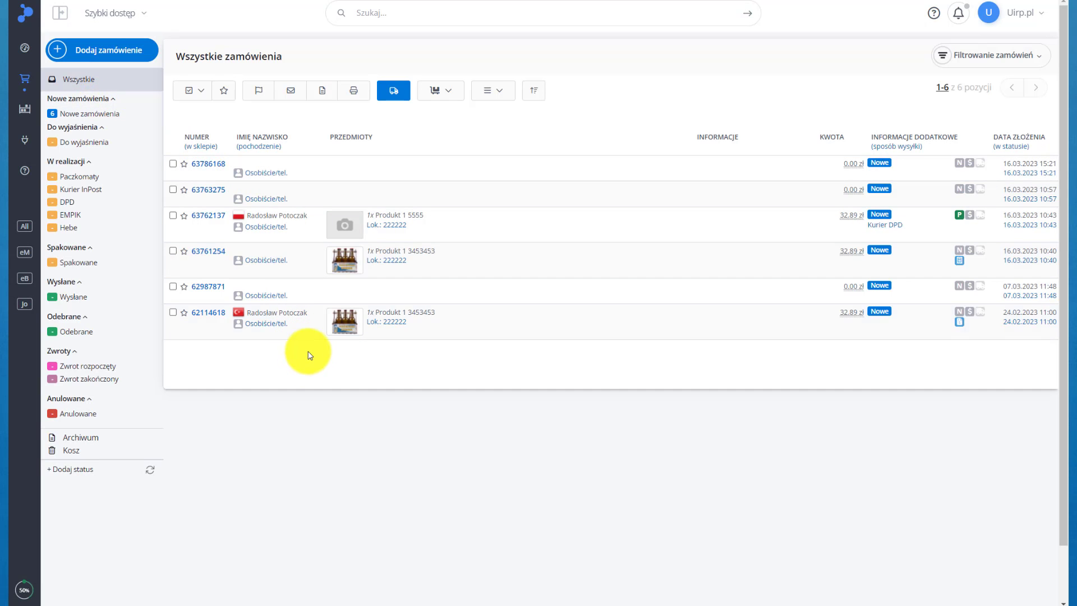